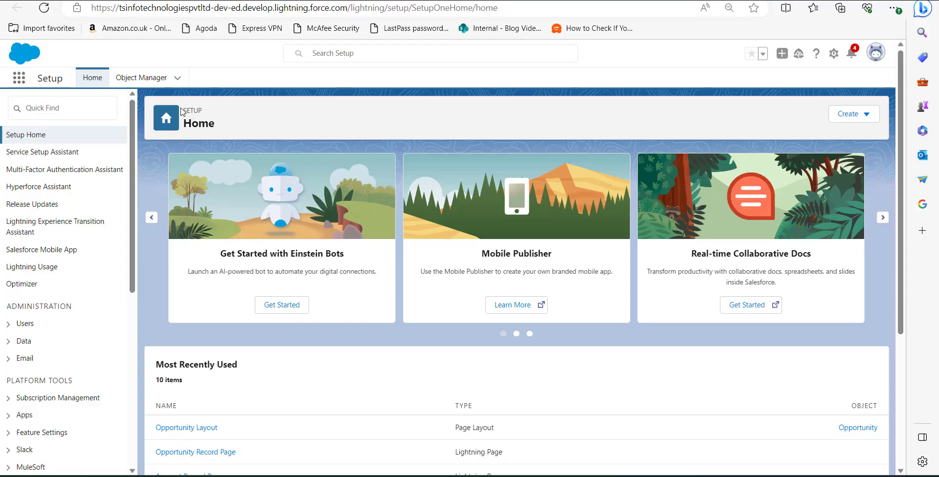
- Open the Opportunity object from the Object Manager list
left_click(151, 81)
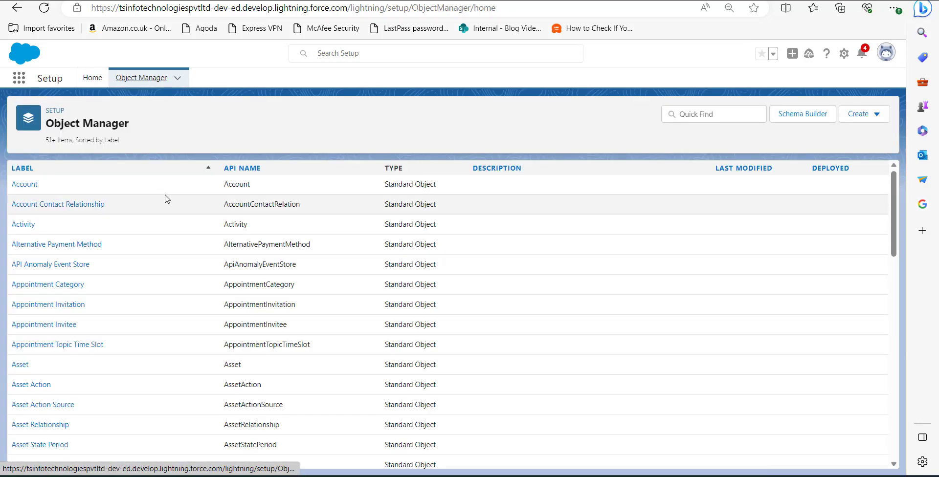
scroll(162, 199, "down", 2)
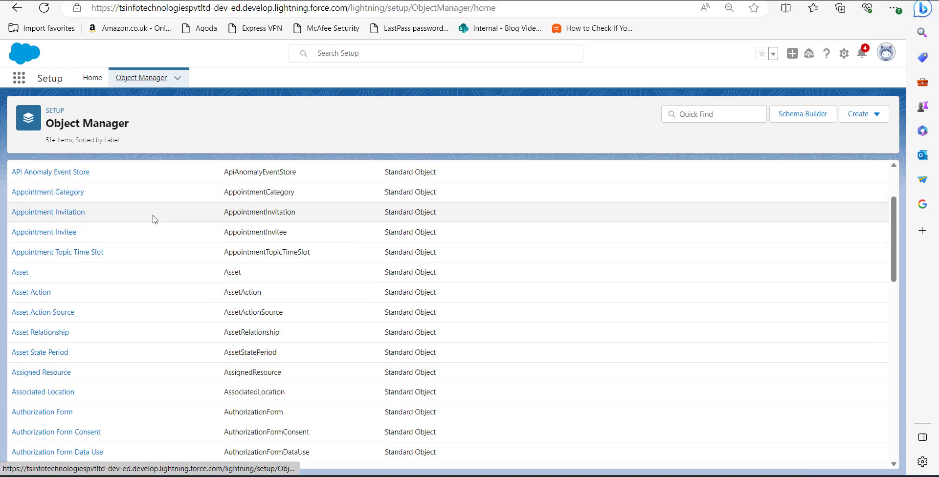
scroll(117, 269, "down", 3)
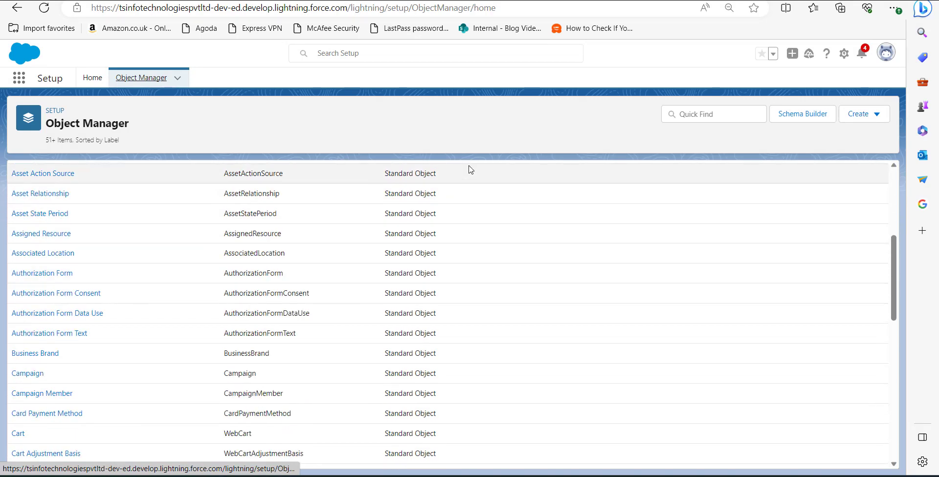
left_click(687, 118)
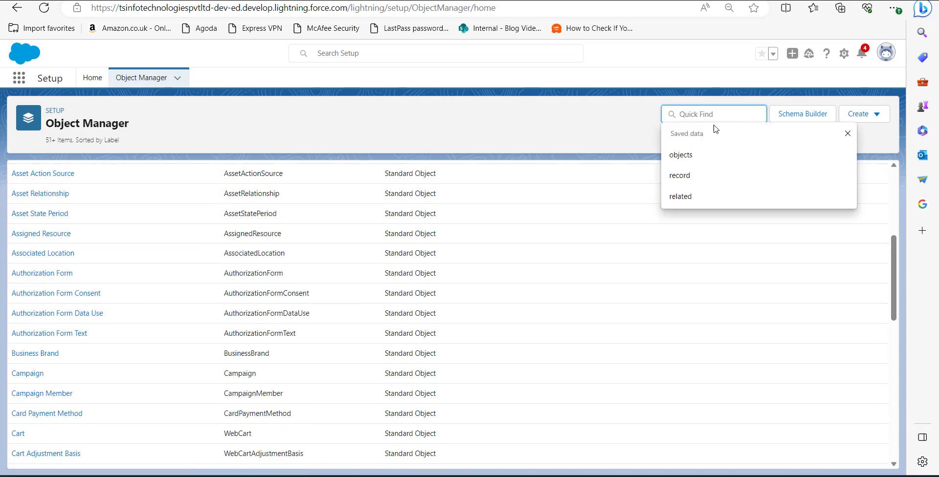
scroll(181, 291, "down", 4)
scroll(162, 306, "down", 15)
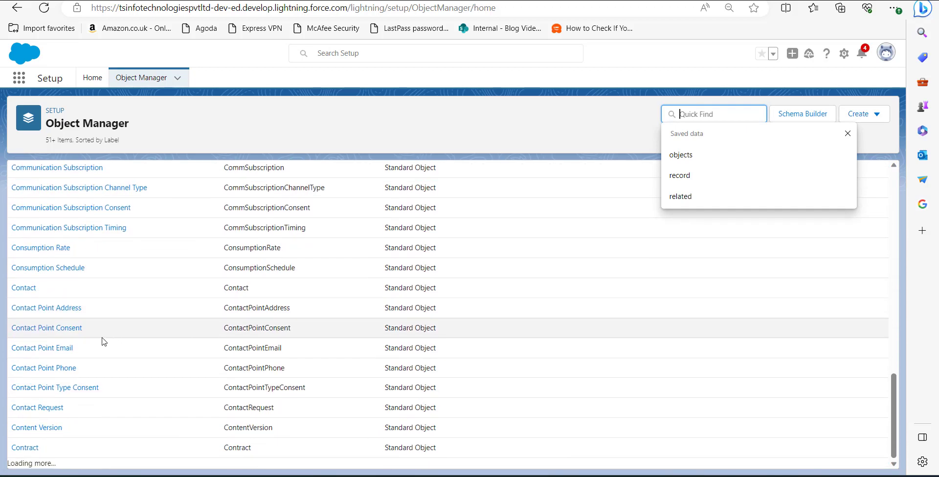
scroll(96, 362, "down", 12)
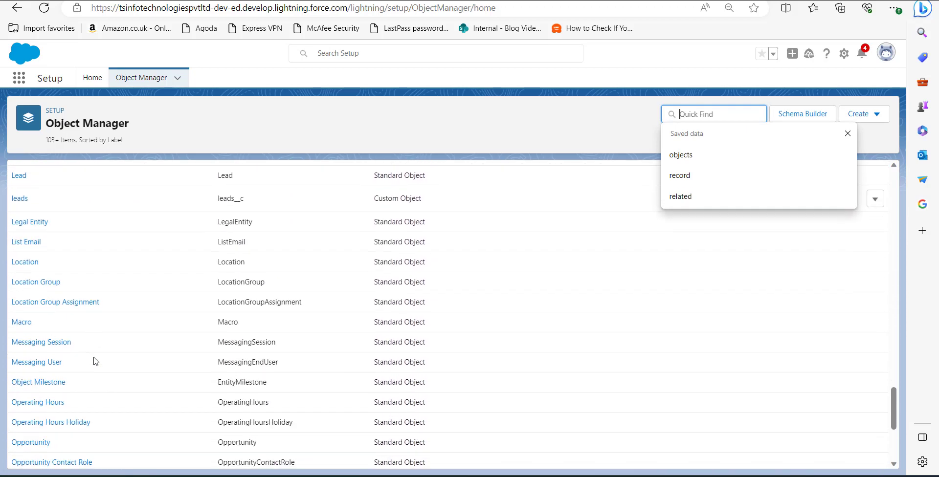
left_click(32, 399)
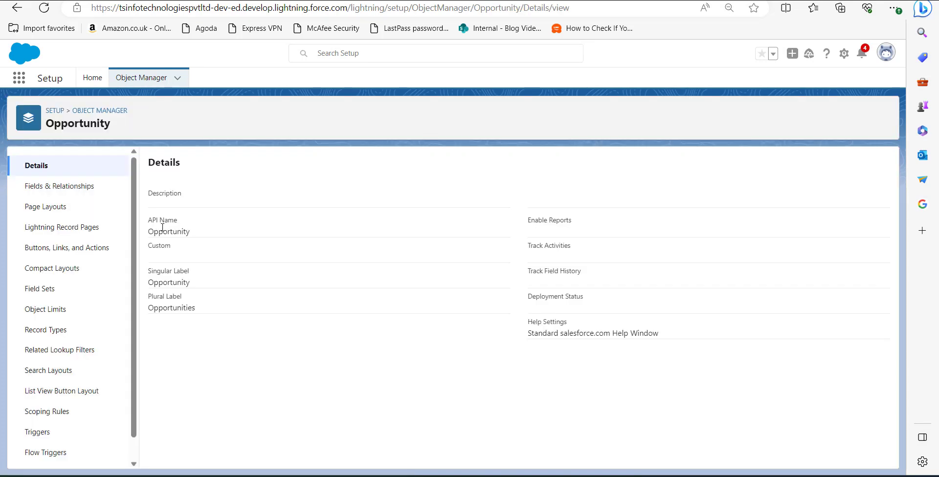
- List the Opportunity fields and open the Stage picklist field
left_click(85, 190)
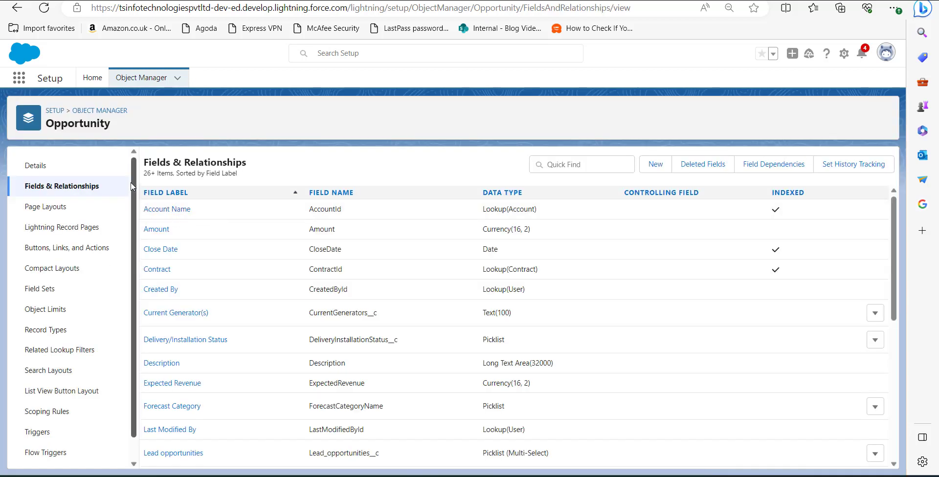
scroll(219, 227, "down", 1)
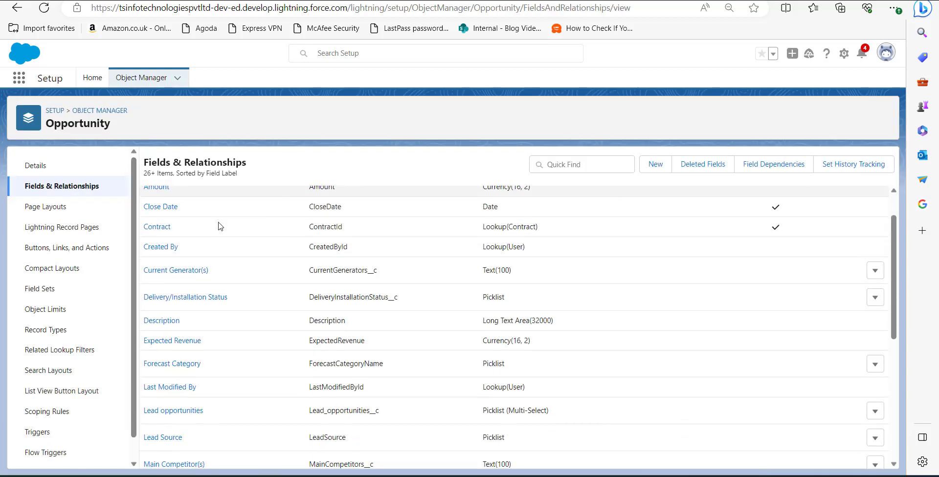
scroll(219, 226, "down", 5)
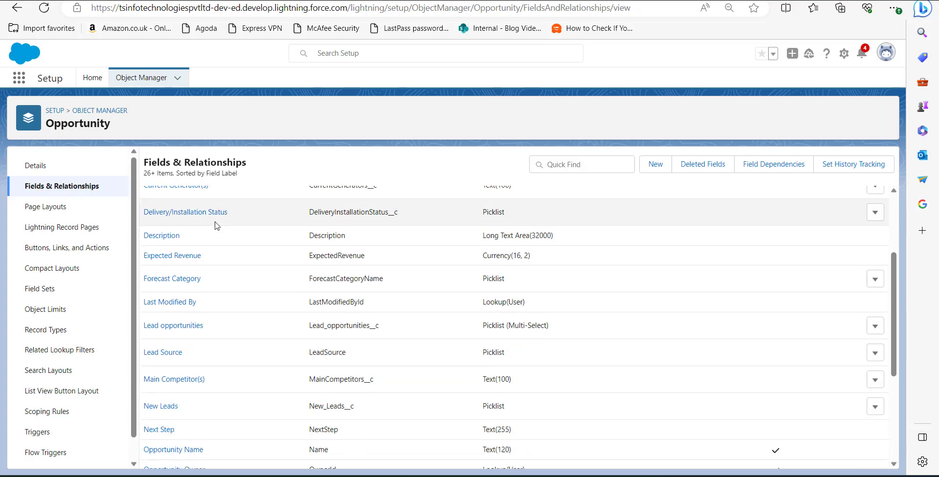
scroll(210, 251, "down", 1)
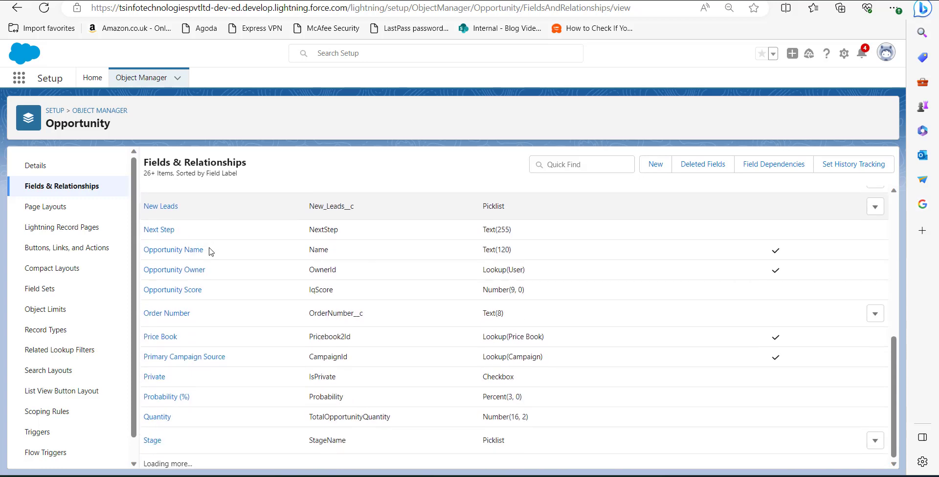
scroll(186, 421, "down", 1)
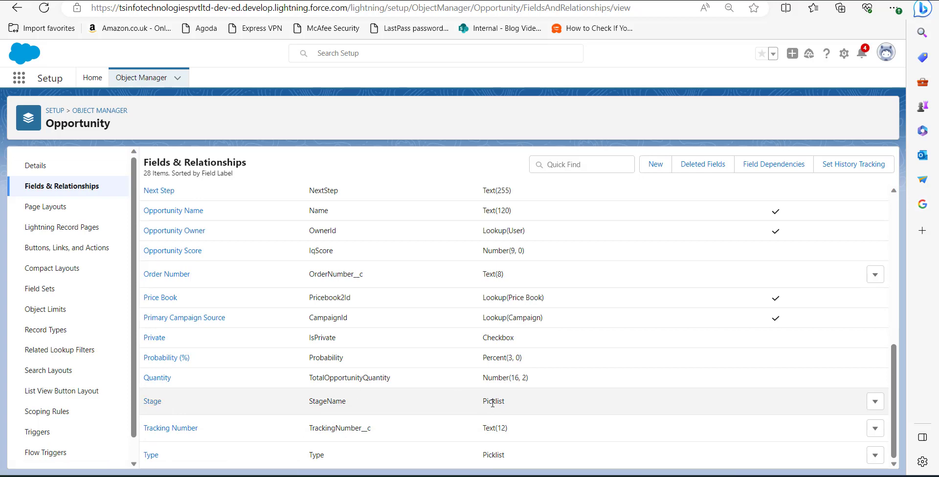
left_click(157, 403)
- Start a new value under the Stage field's Opportunity Stages picklist values
scroll(247, 274, "down", 2)
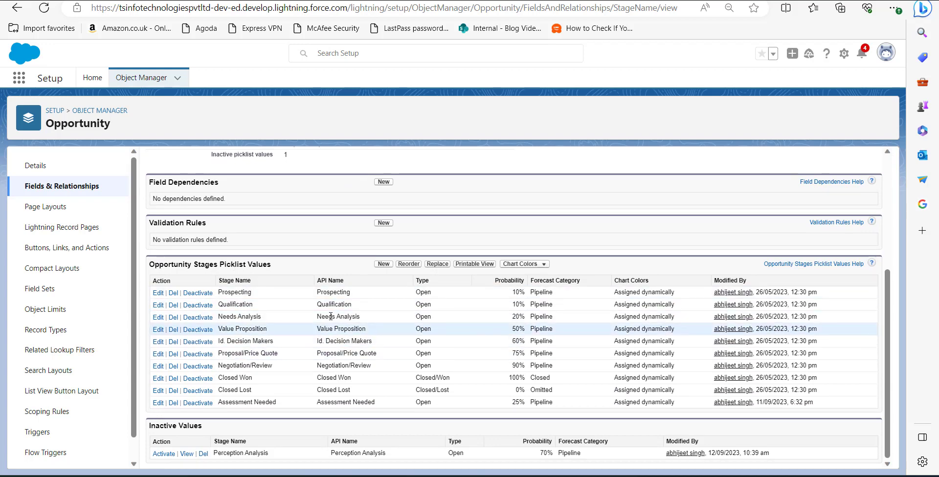
left_click(384, 264)
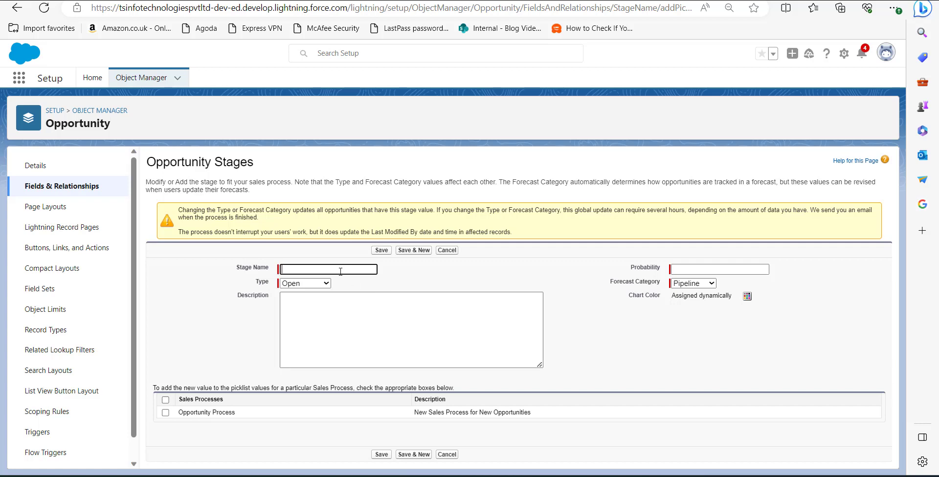
- Create the stage 'Develop Proposal' with 75% probability and save it
type("Develop Proposal")
left_click(726, 269)
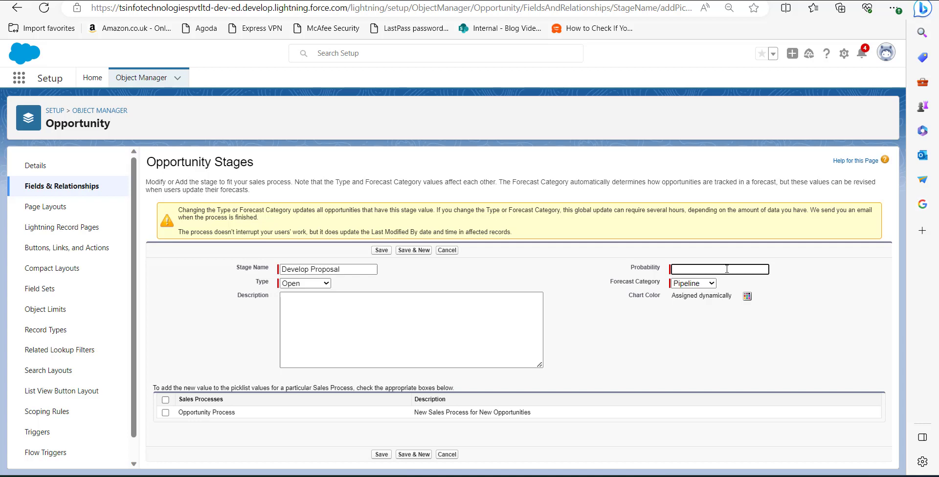
type("75")
left_click(381, 251)
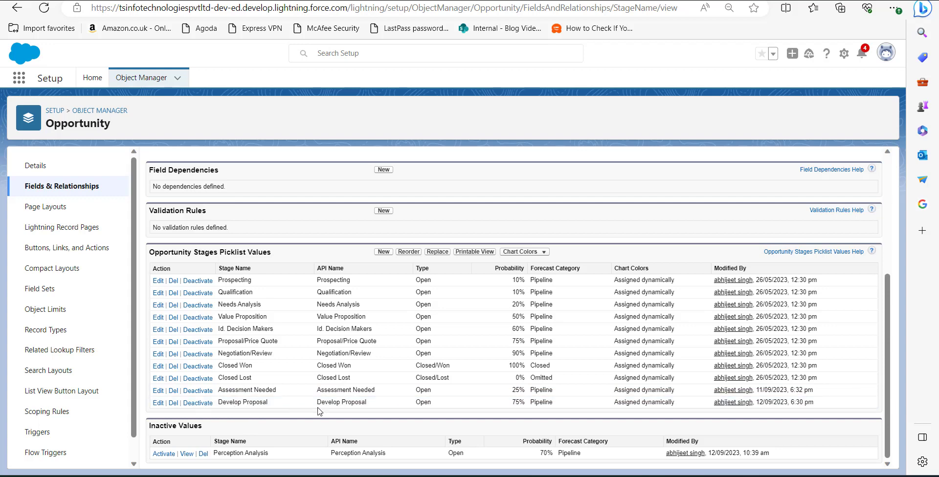
left_click(845, 55)
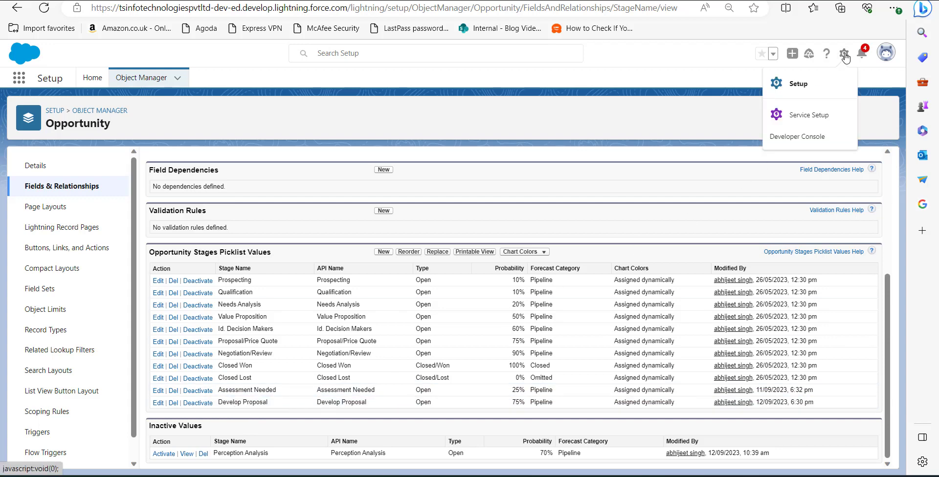
- From Setup Home, find 'sales proce' in Quick Find and open Sales Processes
left_click(802, 86)
left_click(47, 108)
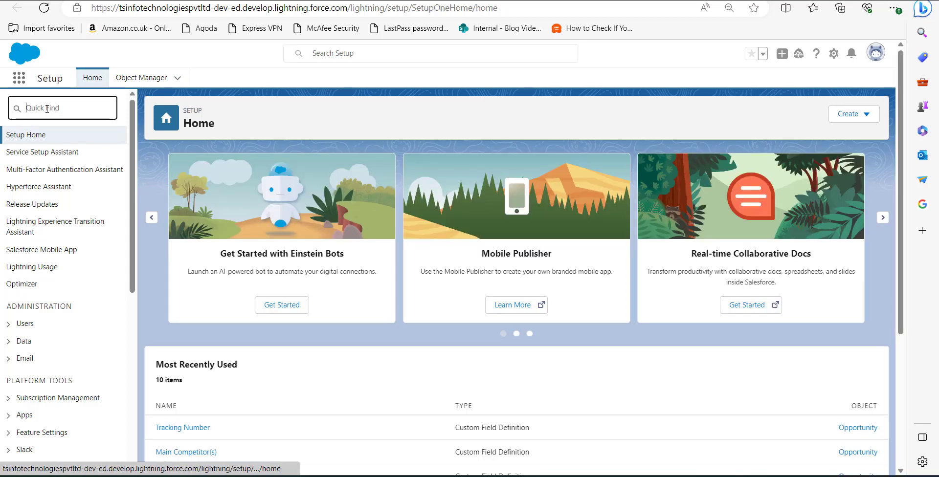
type("sales proce")
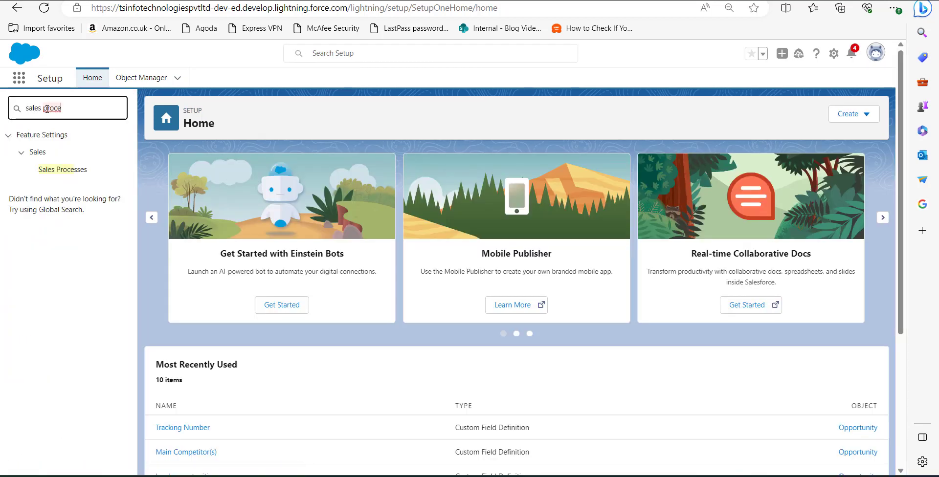
left_click(71, 171)
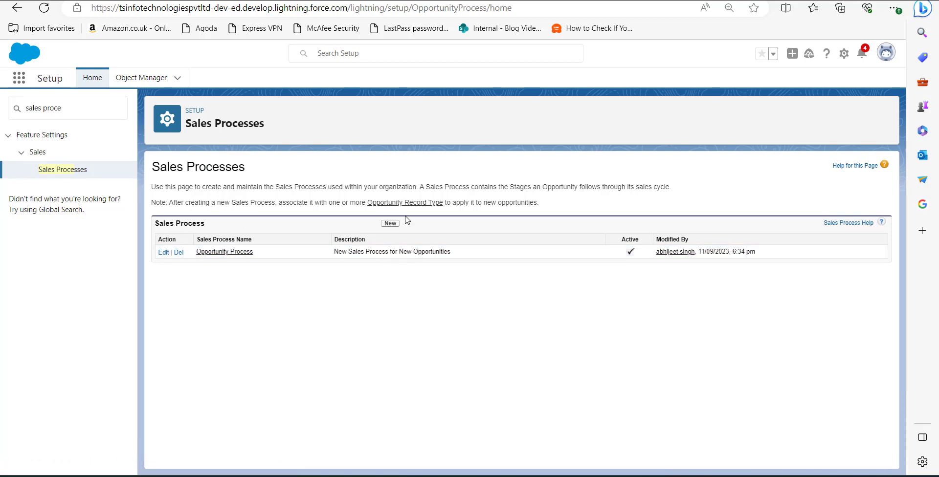
- Add Develop Proposal to the Opportunity Process's selected stages and save
left_click(390, 223)
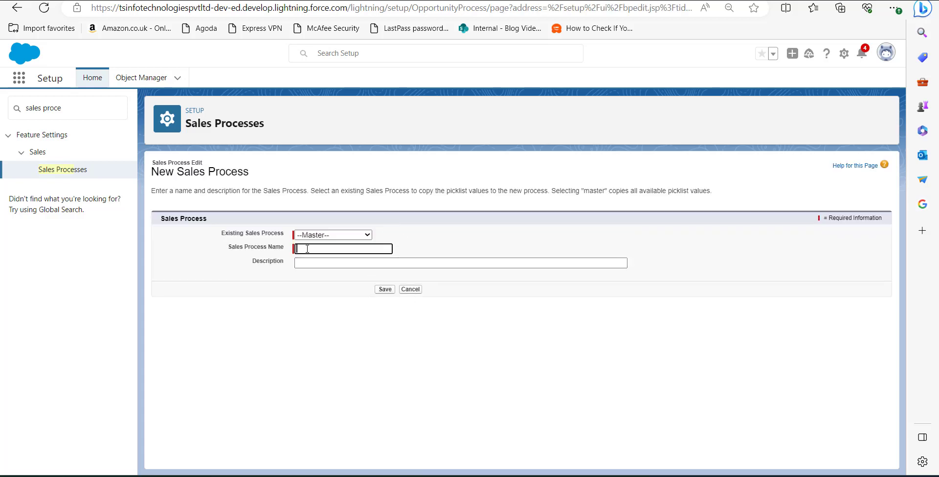
left_click(410, 289)
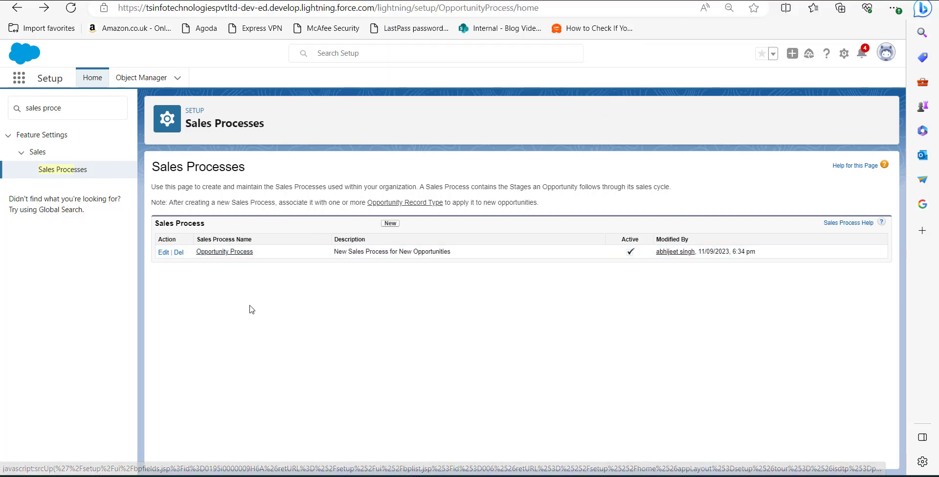
left_click(216, 253)
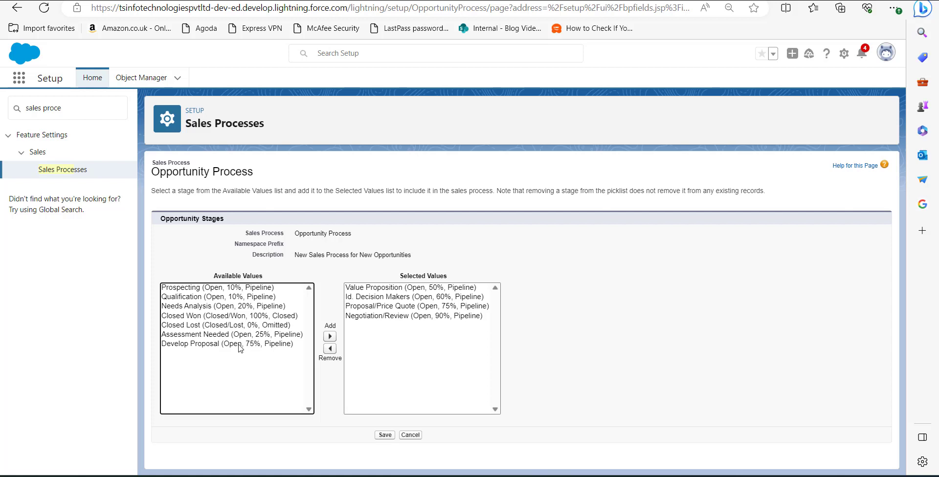
left_click(239, 344)
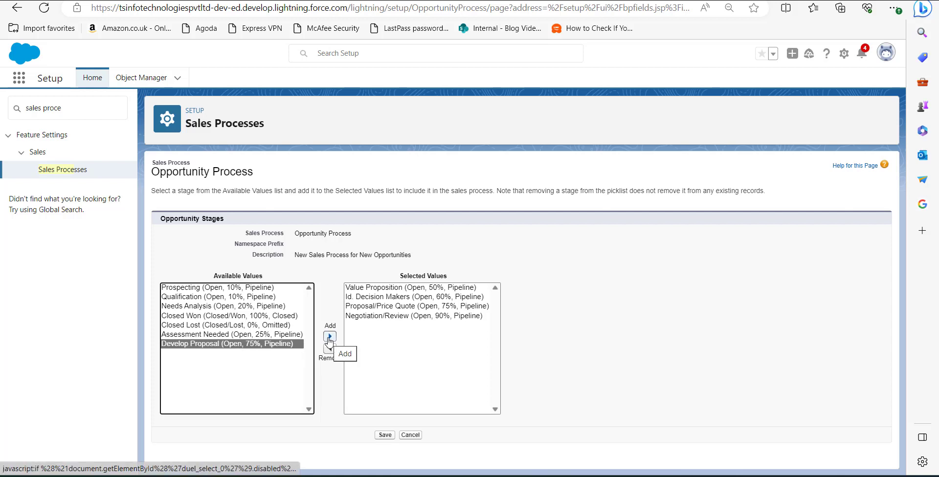
left_click(330, 337)
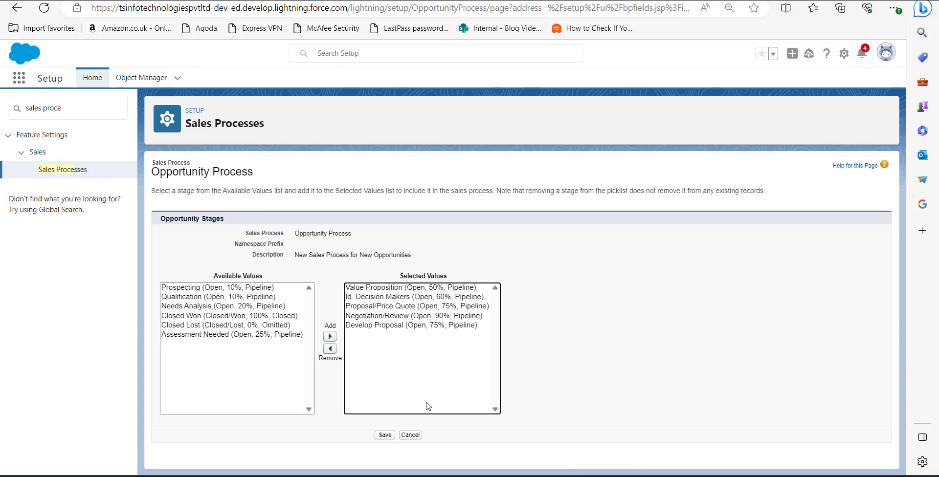
left_click(387, 436)
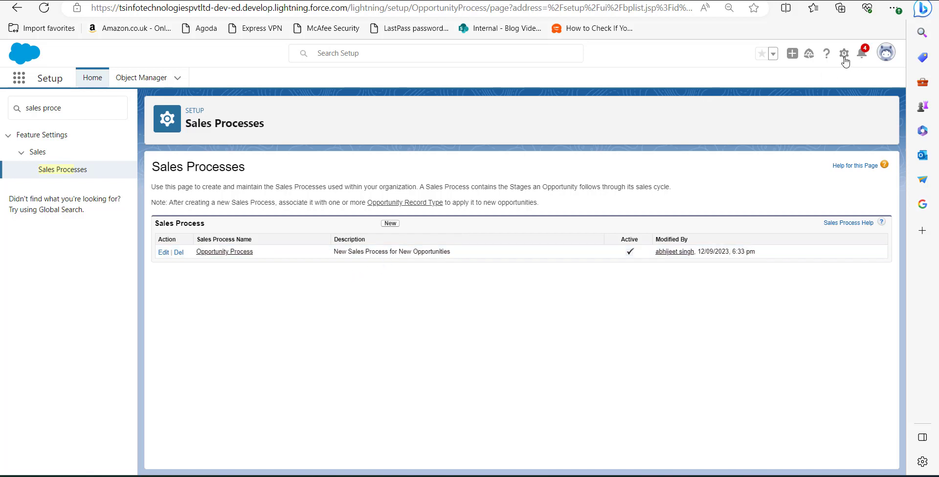
left_click(18, 78)
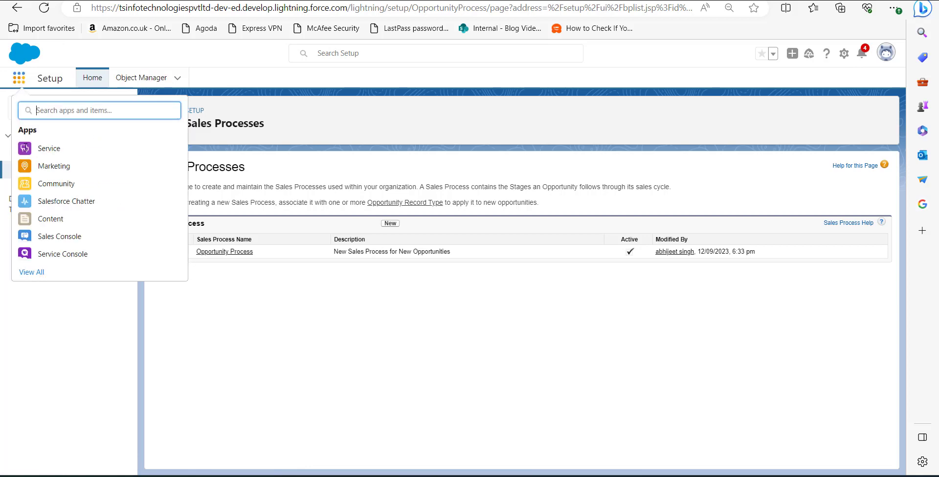
left_click(30, 272)
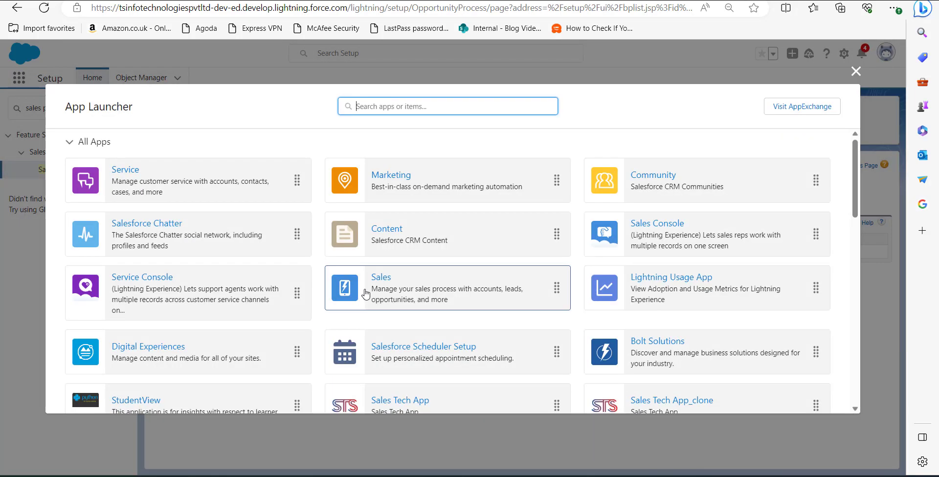
left_click(365, 293)
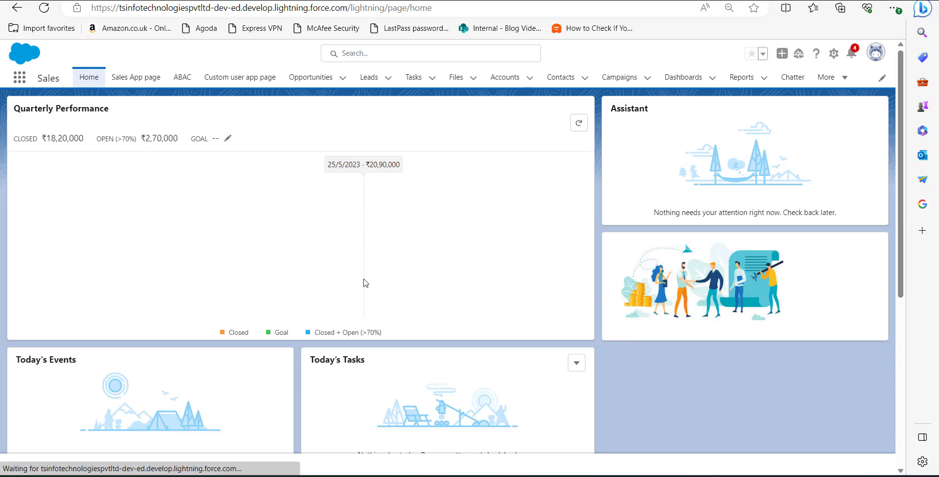
left_click(311, 78)
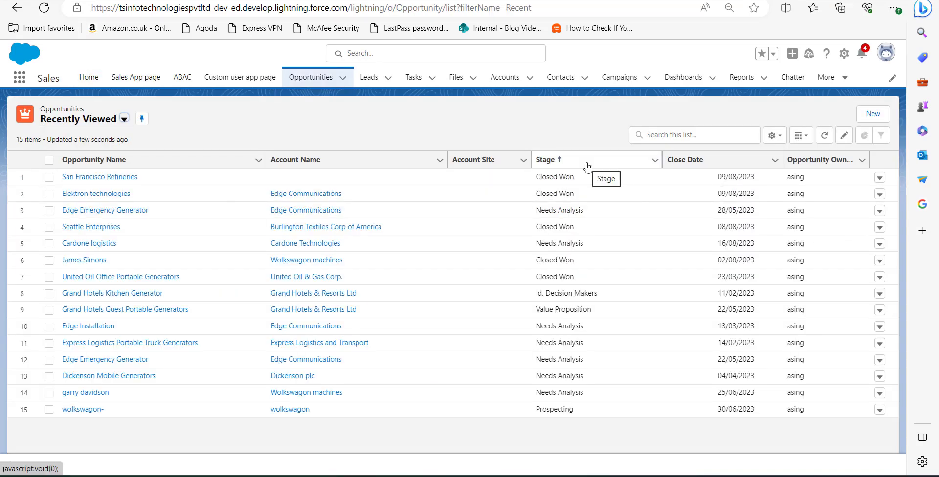
left_click(653, 178)
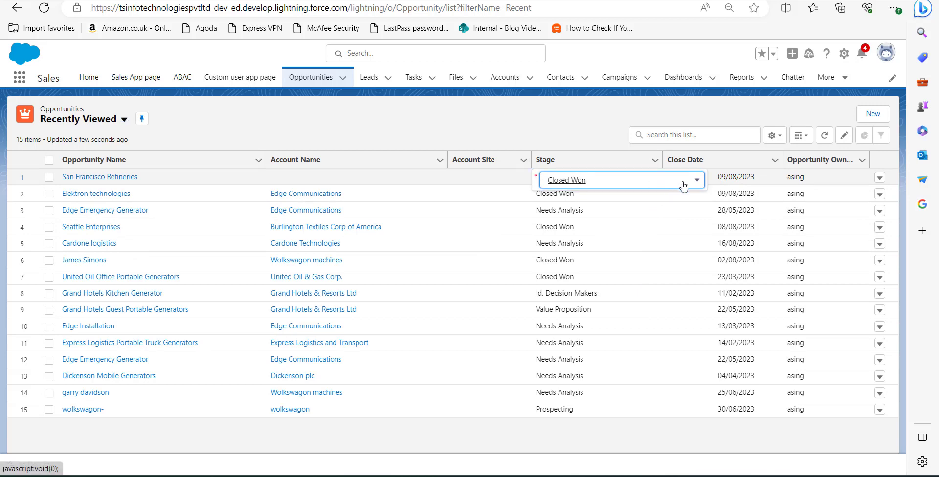
left_click(683, 184)
scroll(611, 269, "down", 2)
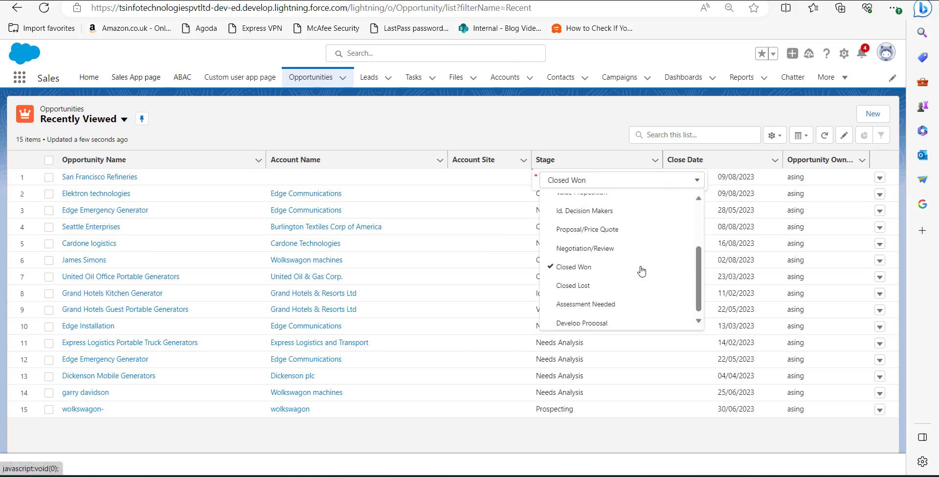
scroll(642, 271, "down", 1)
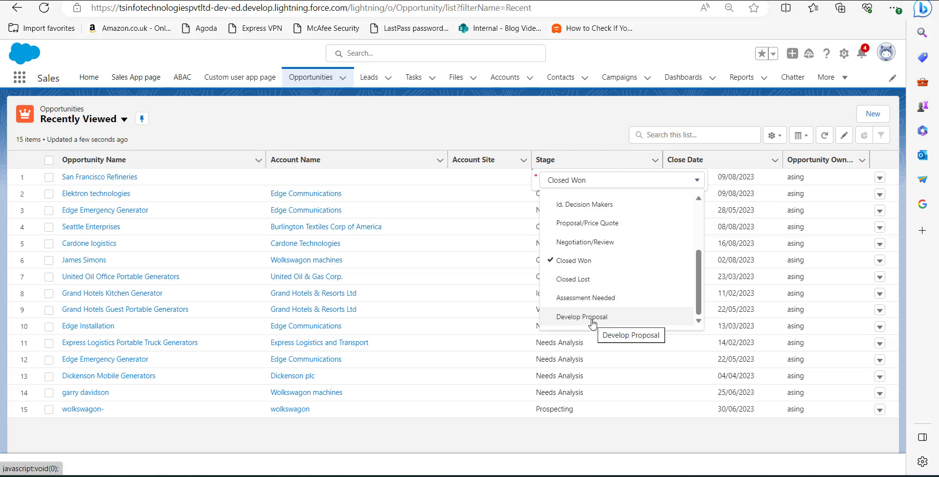
left_click(728, 117)
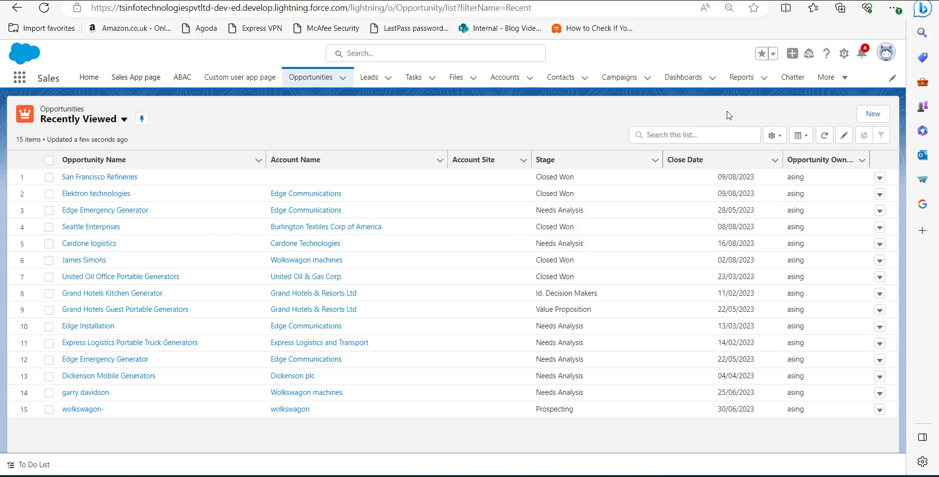
- Switch to Salesforce Classic and open Setup > Customize > Opportunities > Fields
left_click(887, 55)
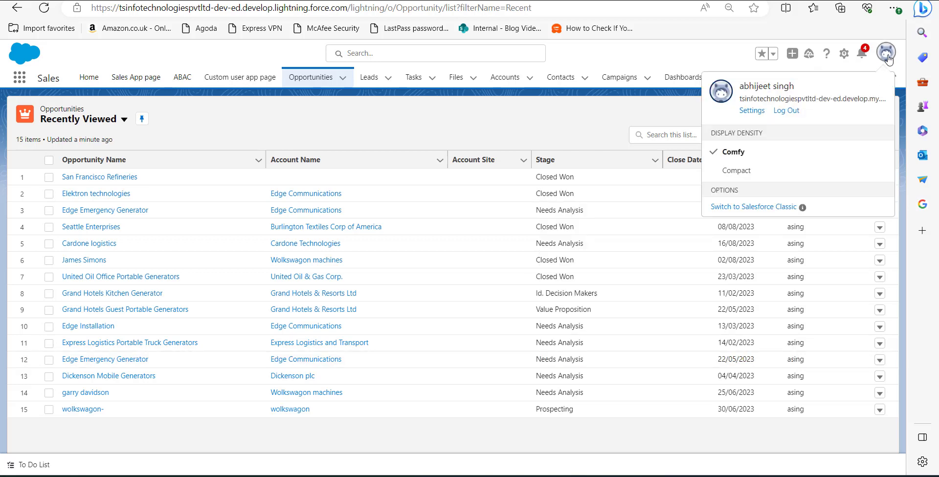
left_click(775, 211)
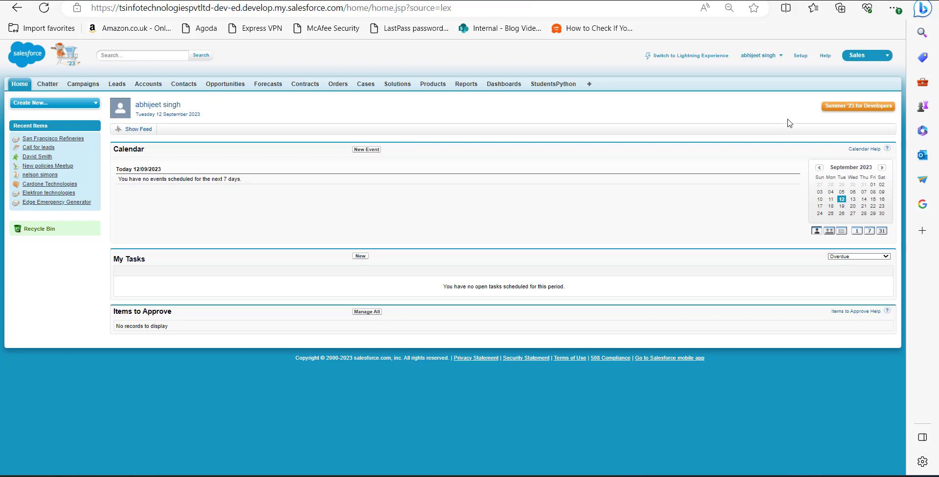
left_click(803, 56)
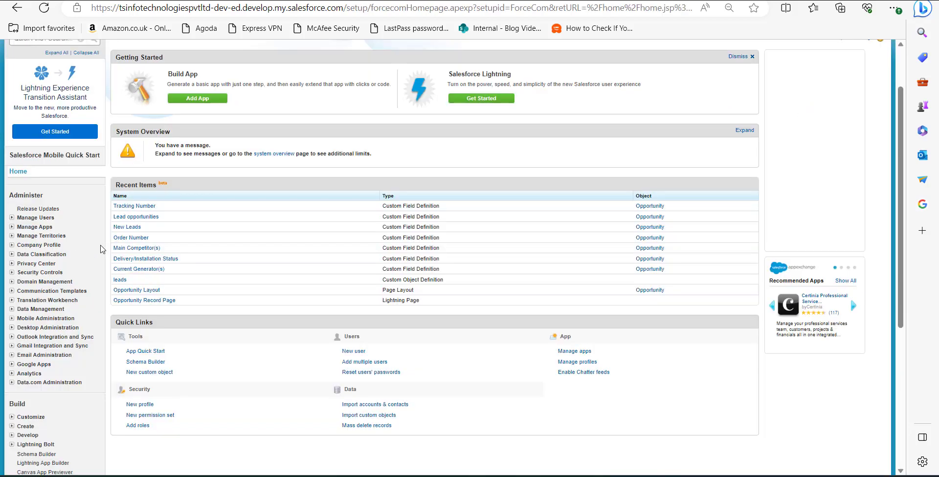
scroll(99, 256, "down", 4)
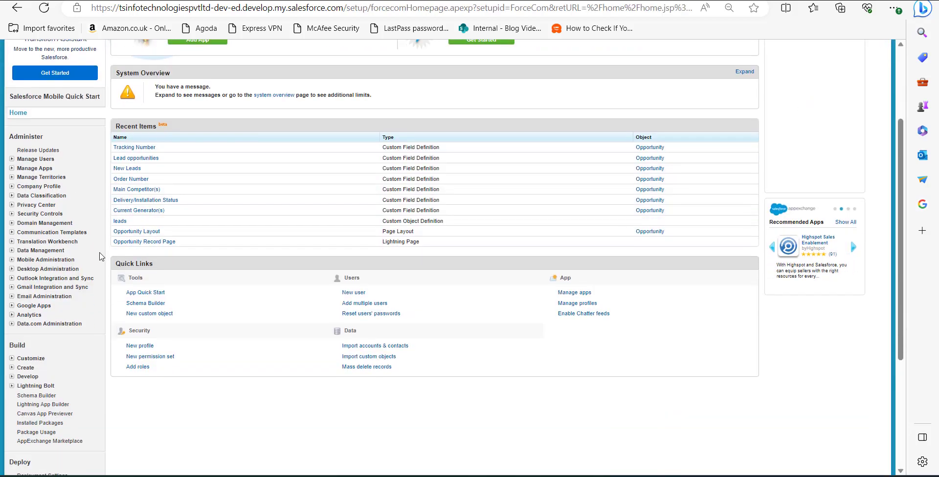
scroll(99, 256, "down", 1)
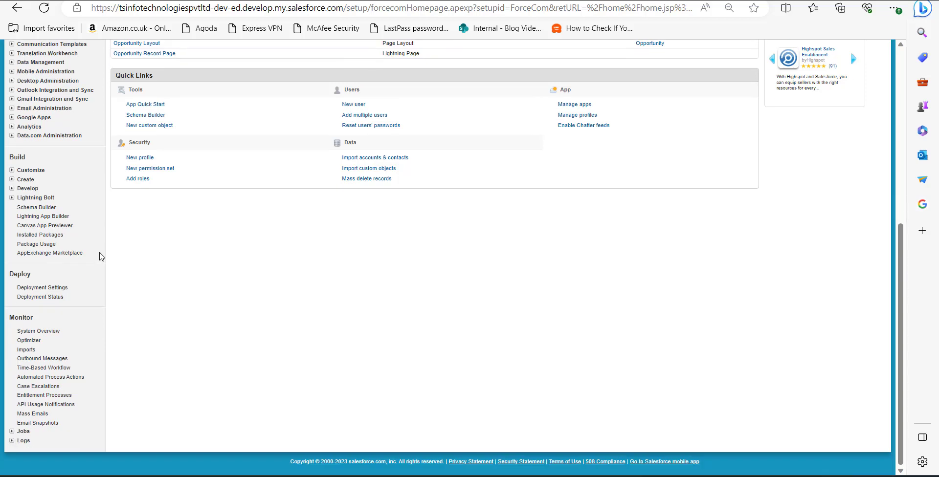
left_click(12, 170)
scroll(538, 68, "down", 1)
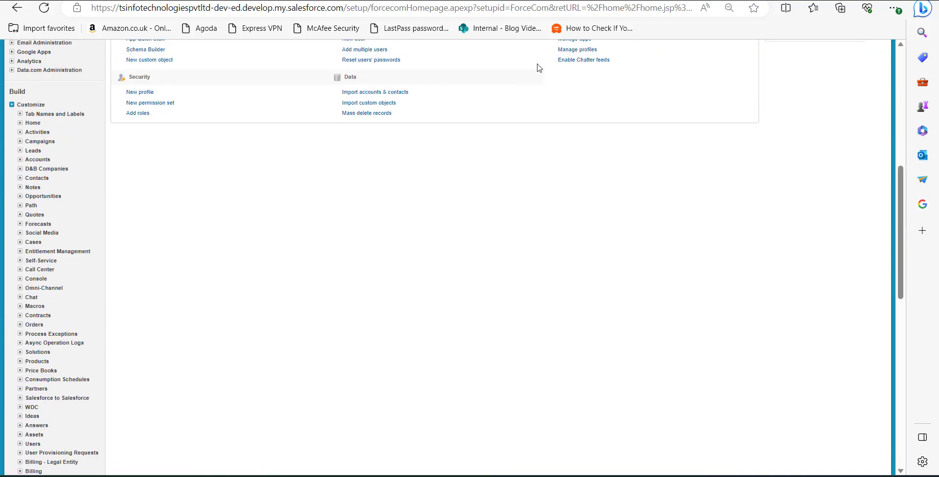
left_click(20, 197)
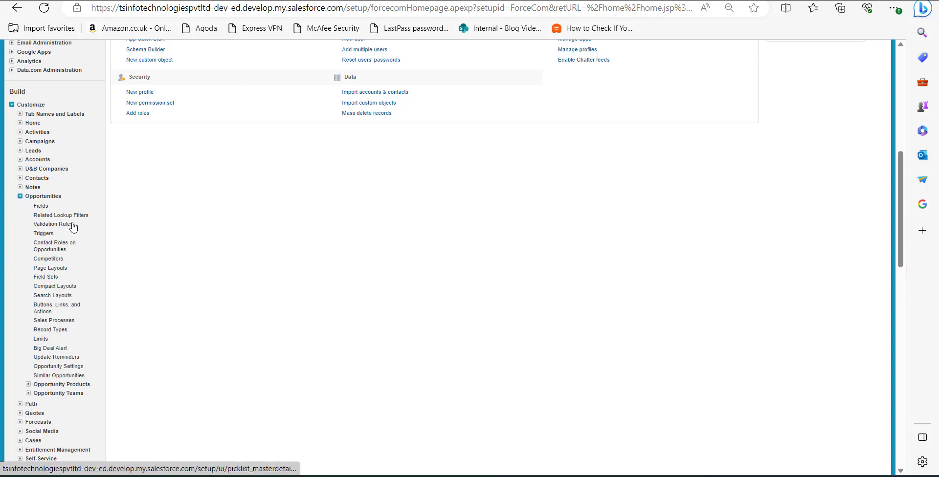
left_click(43, 207)
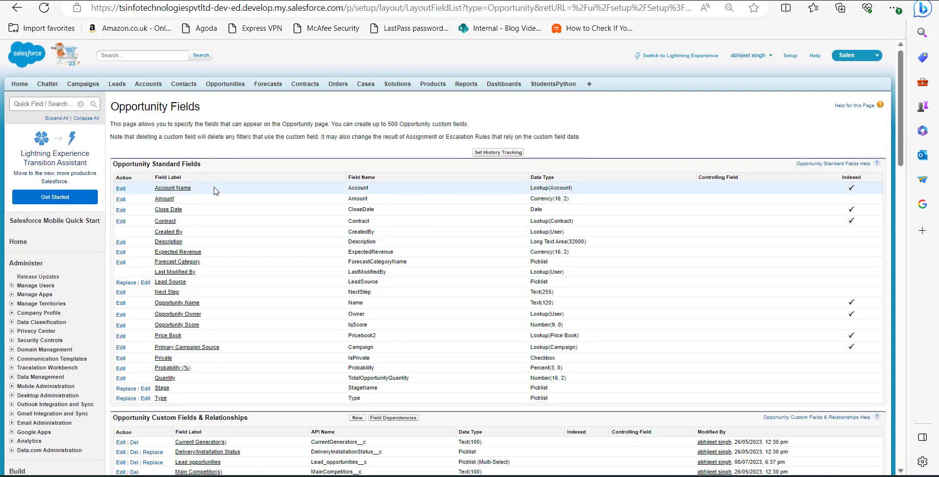
- Open the Stage field and start a new Opportunity Stages picklist value
scroll(216, 190, "down", 1)
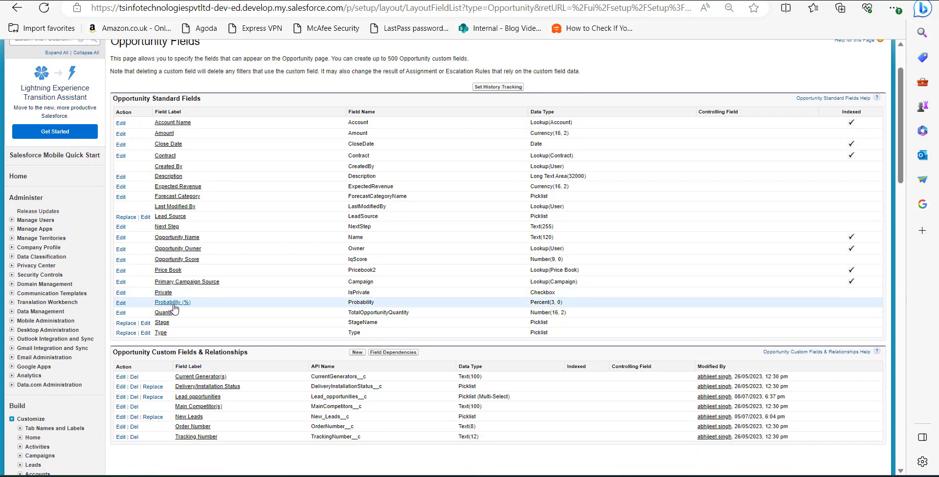
left_click(164, 323)
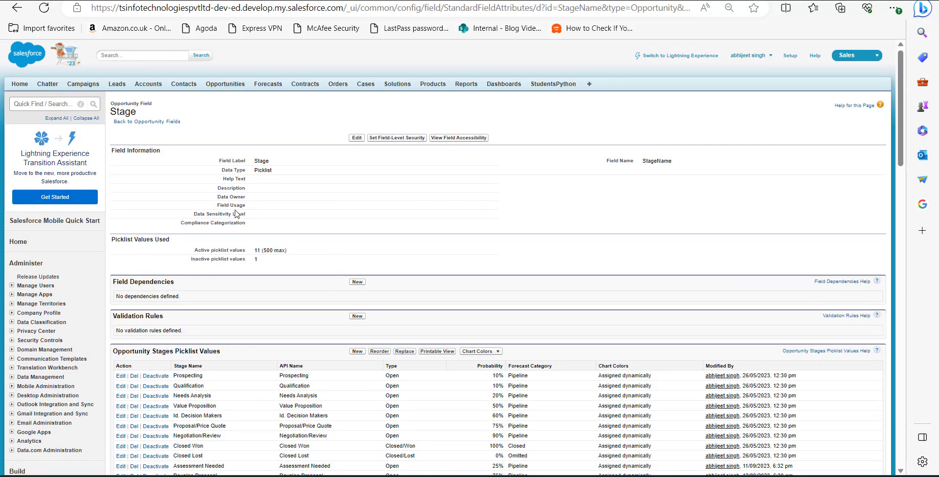
scroll(236, 214, "down", 2)
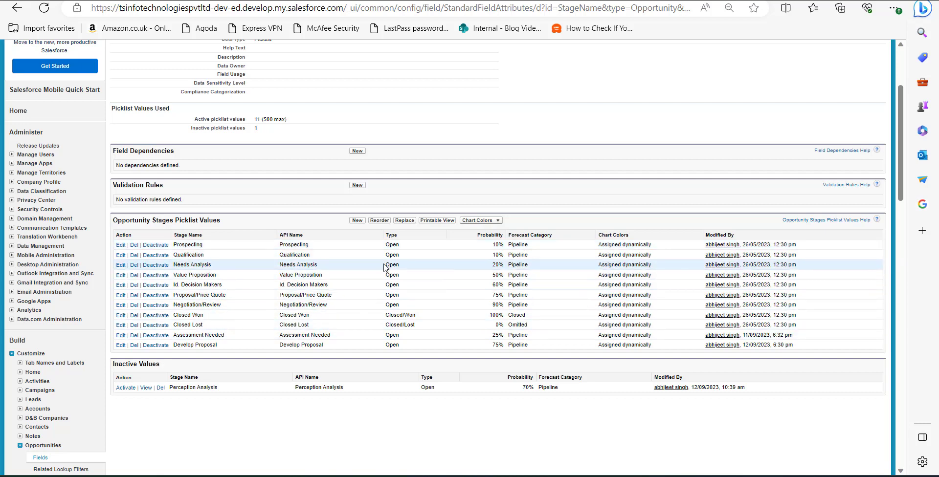
left_click(357, 221)
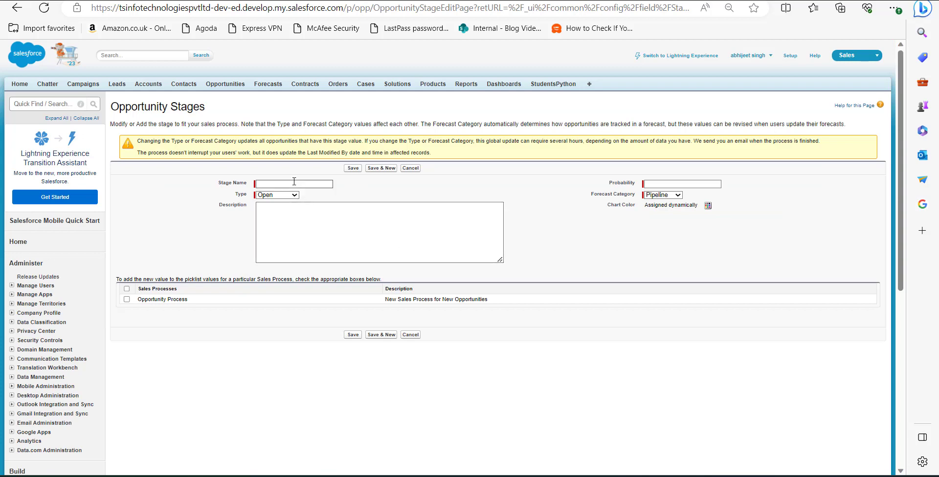
- Save new stage 'Client Presentation' as Open, 75% probability, Pipeline forecast category
left_click(315, 183)
left_click(353, 167)
scroll(295, 305, "down", 4)
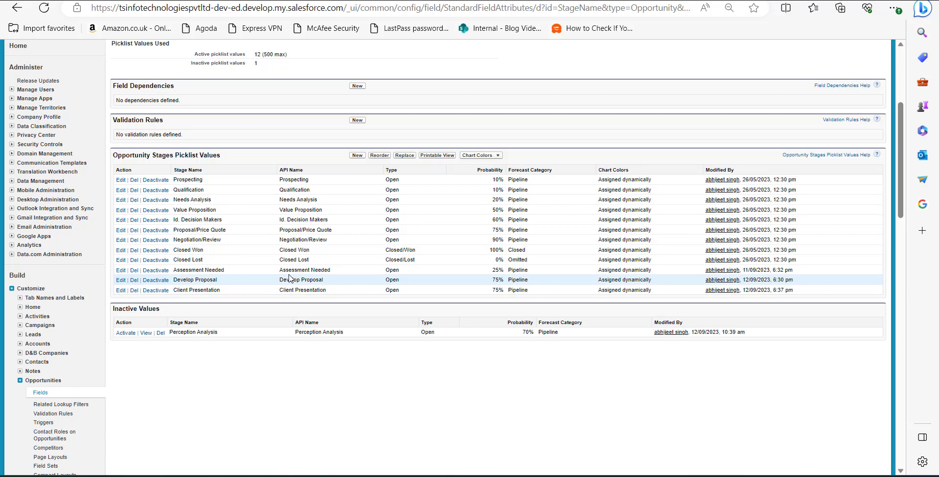
scroll(289, 278, "up", 4)
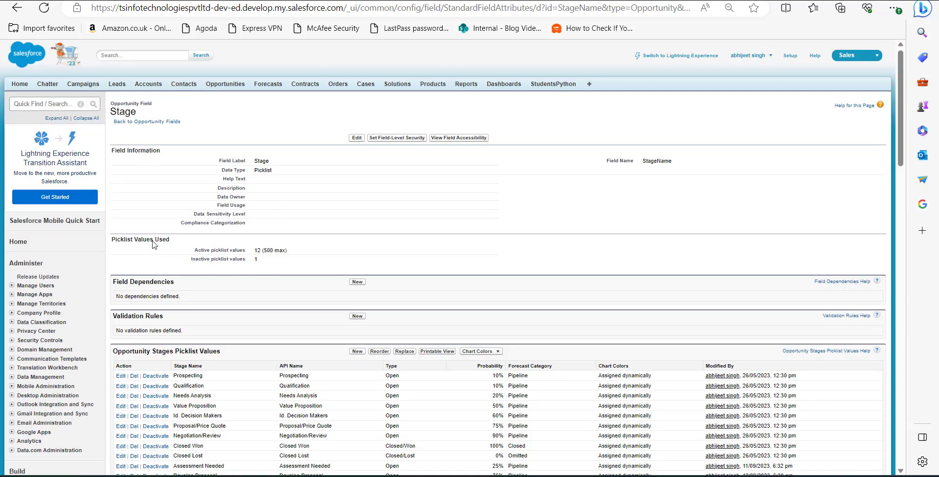
- Search Quick Find for 'Sales Proces' and open the Opportunity Process
left_click(46, 102)
type("Sales Proces")
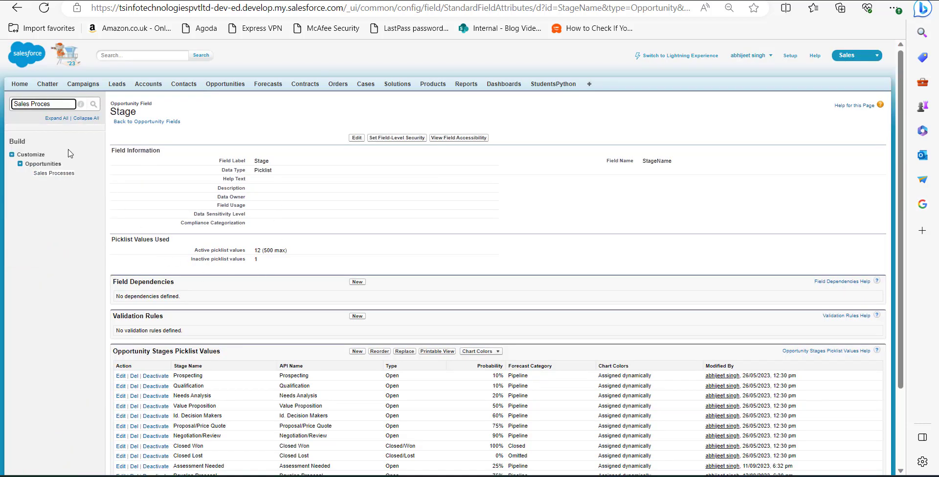
left_click(54, 173)
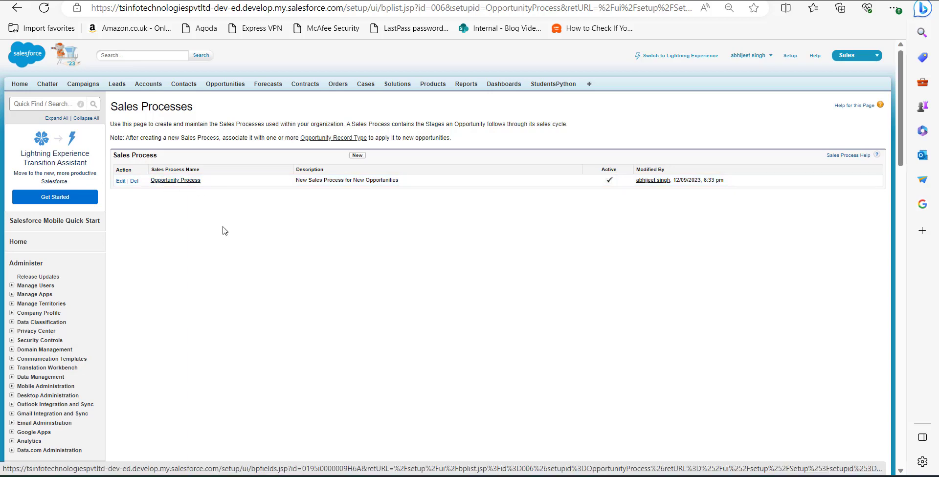
left_click(175, 181)
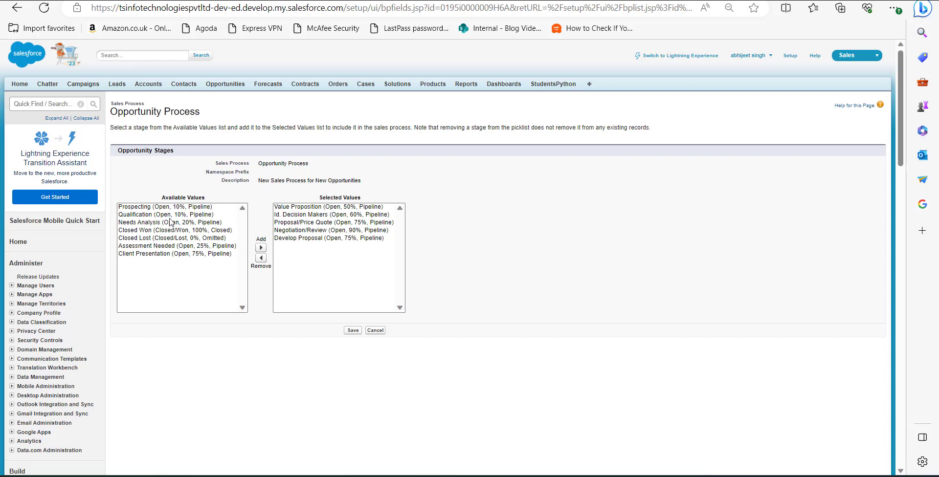
- Move Client Presentation into the Opportunity Process's selected stages and save
left_click(146, 254)
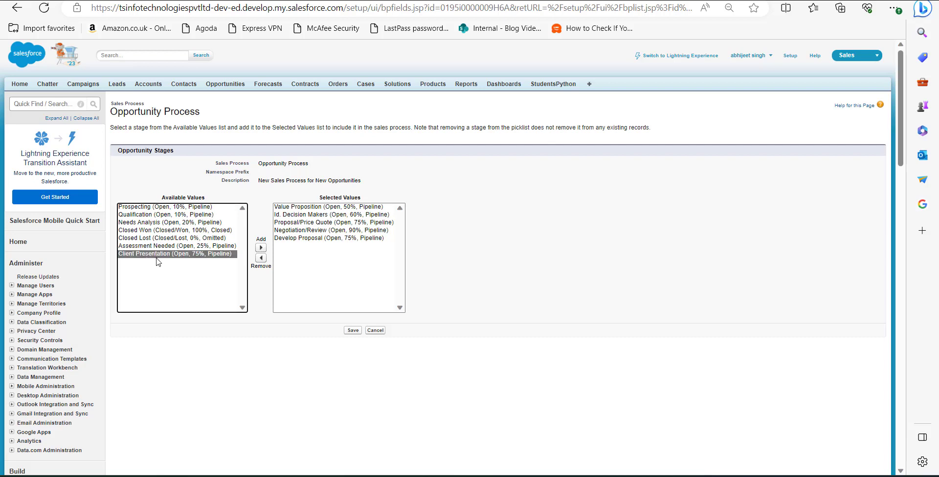
left_click(261, 248)
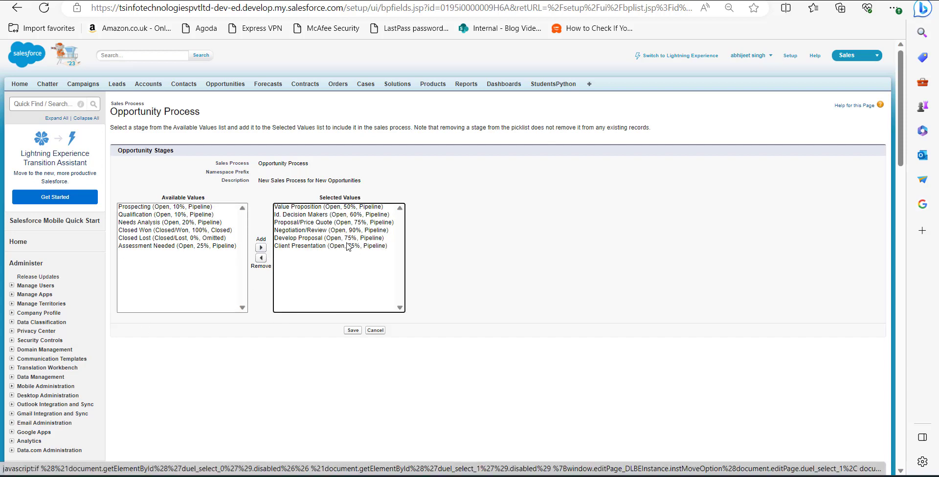
left_click(301, 248)
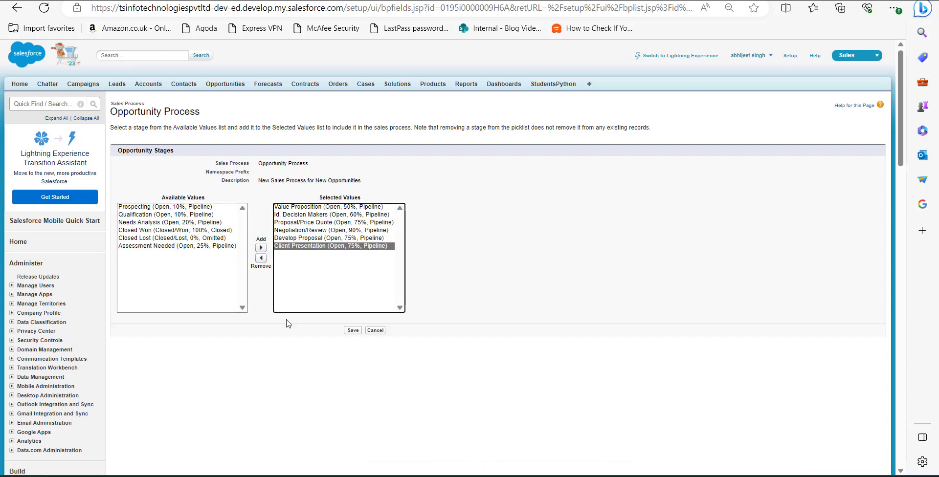
left_click(351, 332)
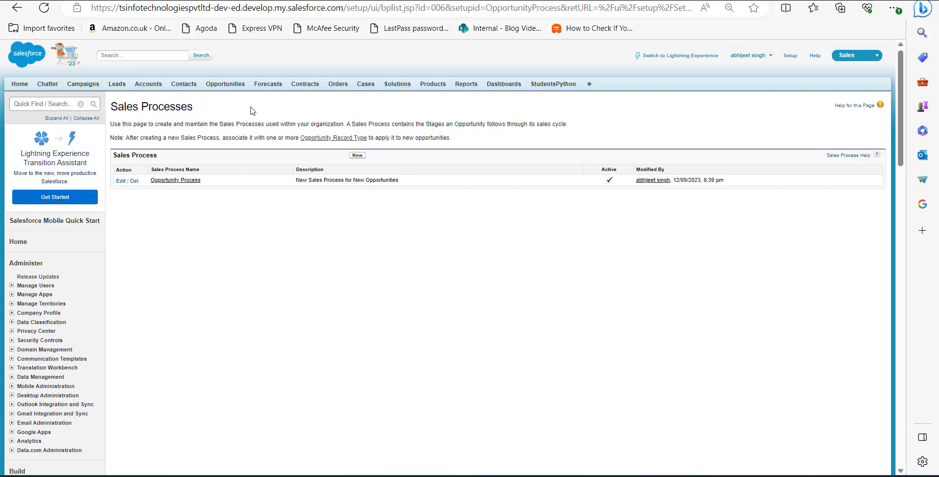
- Edit the Elektron technologies opportunity and review the new Stage options, keeping Closed Won
left_click(225, 83)
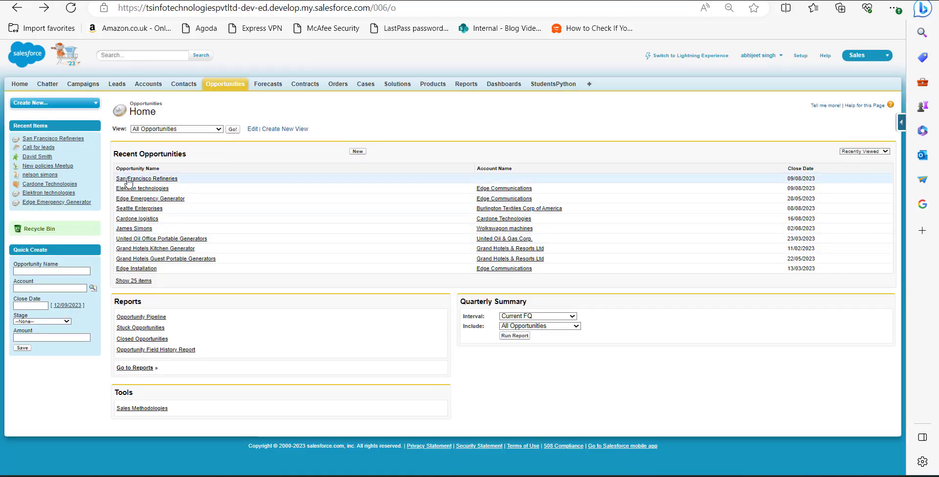
left_click(142, 188)
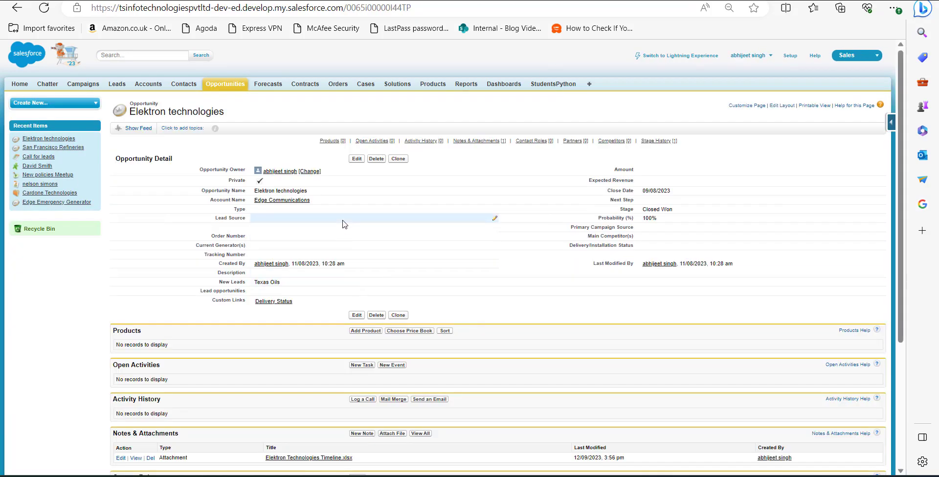
left_click(360, 163)
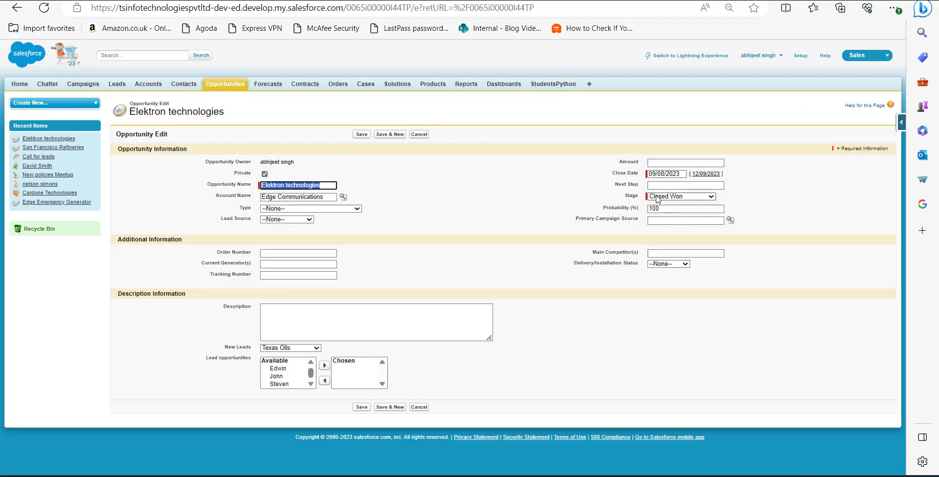
left_click(711, 197)
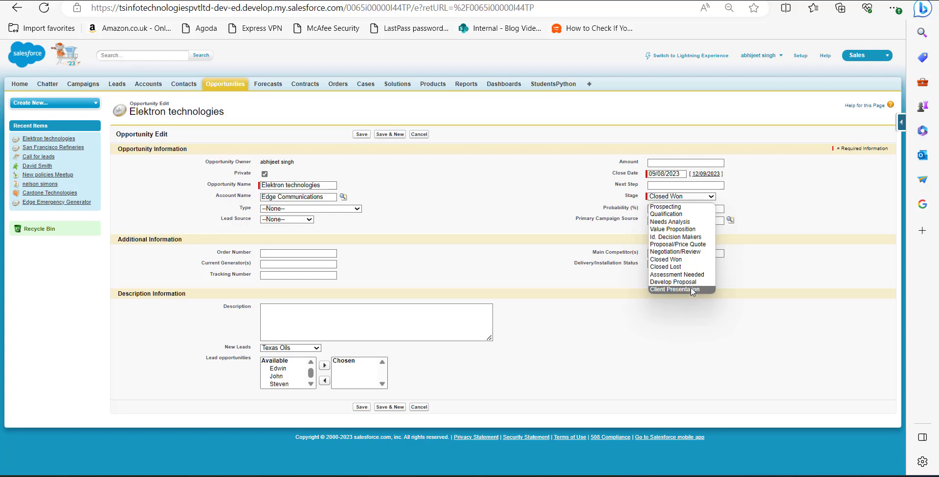
left_click(700, 311)
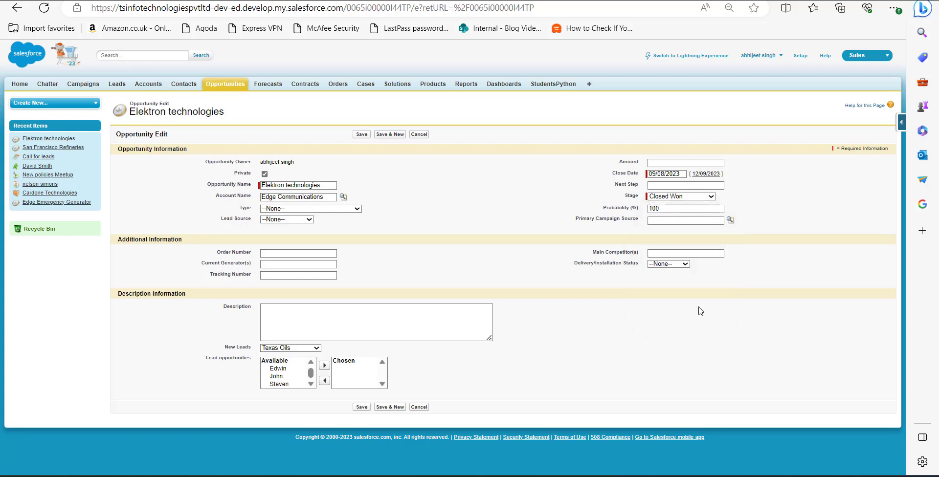